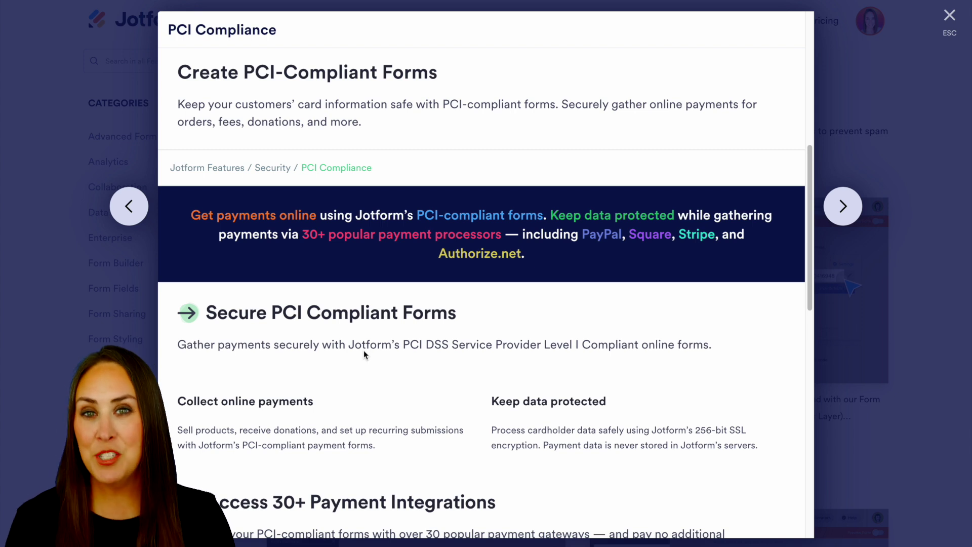
# Scroll down through the PCI Compliance feature overview.
pyautogui.scroll(-2, 524, 377)
pyautogui.scroll(-5, 523, 377)
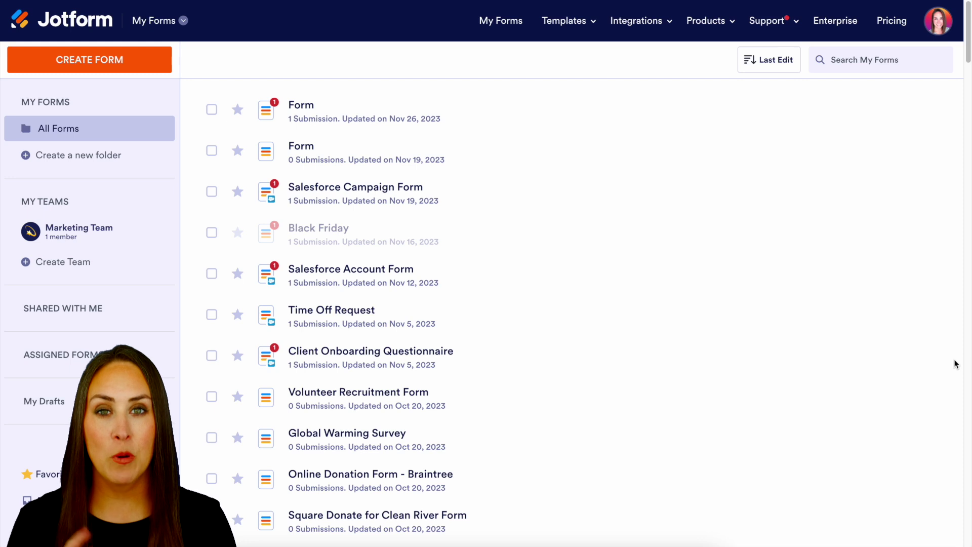
# Create a new blank Classic Form from scratch.
pyautogui.click(88, 63)
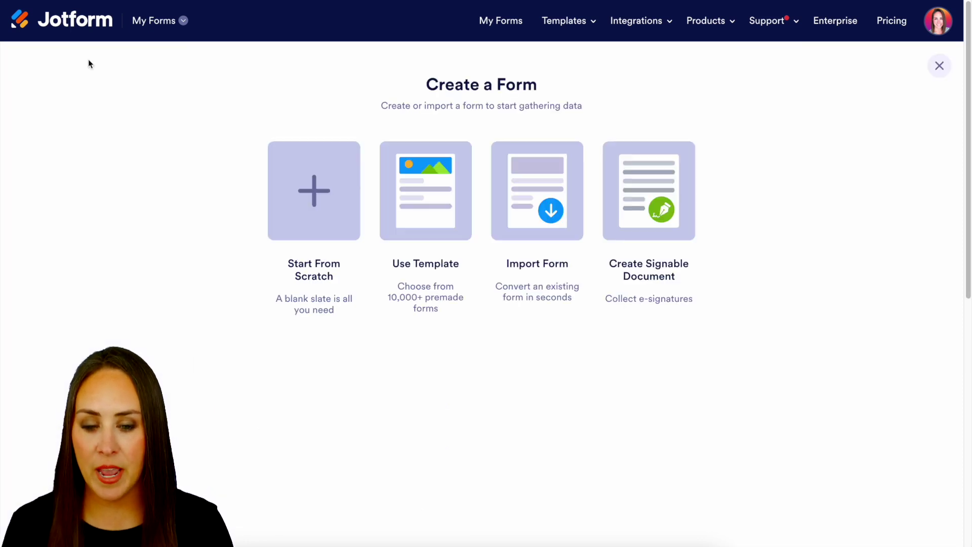
pyautogui.click(314, 190)
pyautogui.click(321, 186)
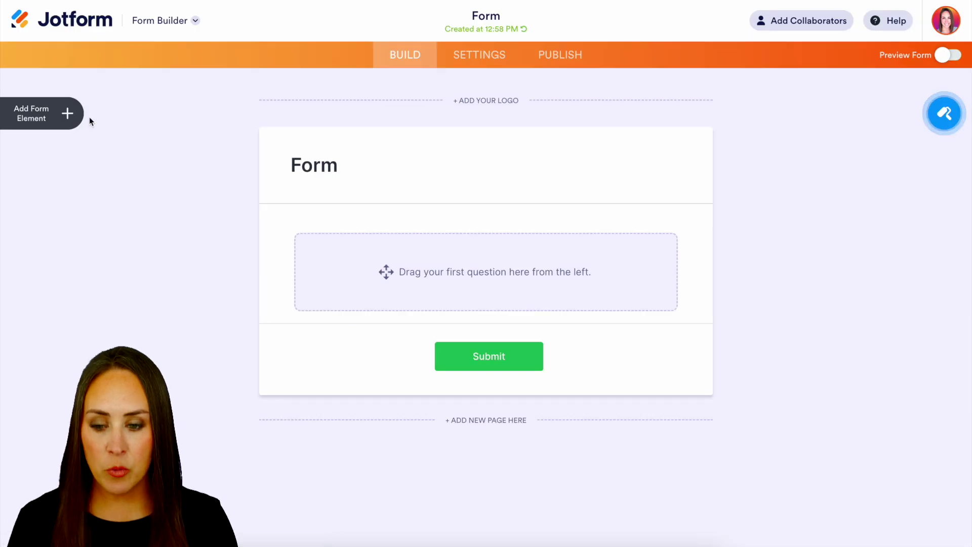
# Add Full Name and Email fields, then show the Payments elements list.
pyautogui.click(75, 119)
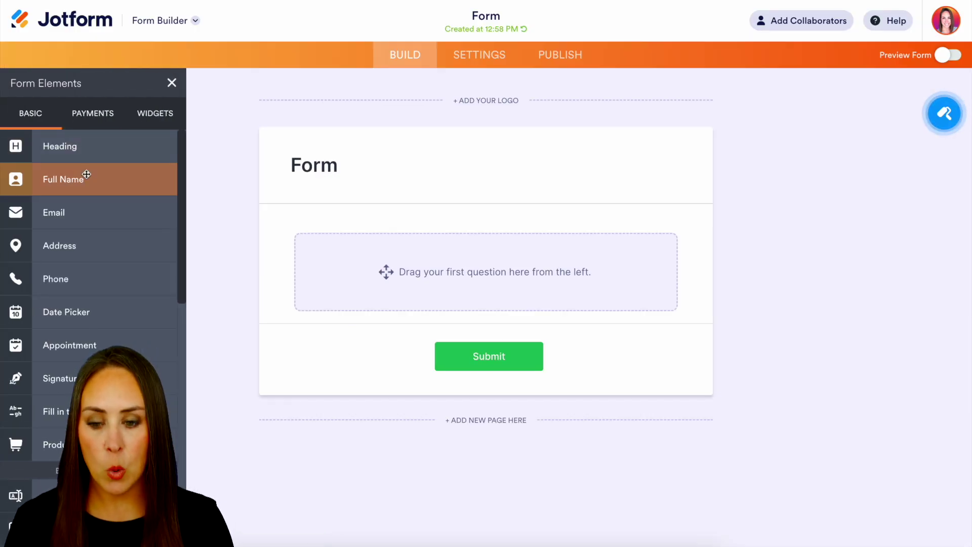
pyautogui.click(95, 183)
pyautogui.click(95, 209)
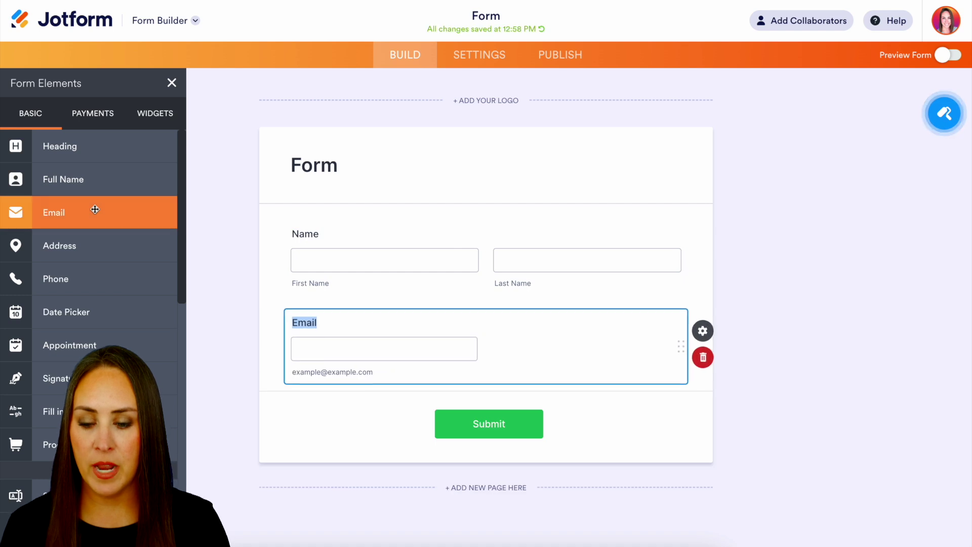
pyautogui.click(101, 114)
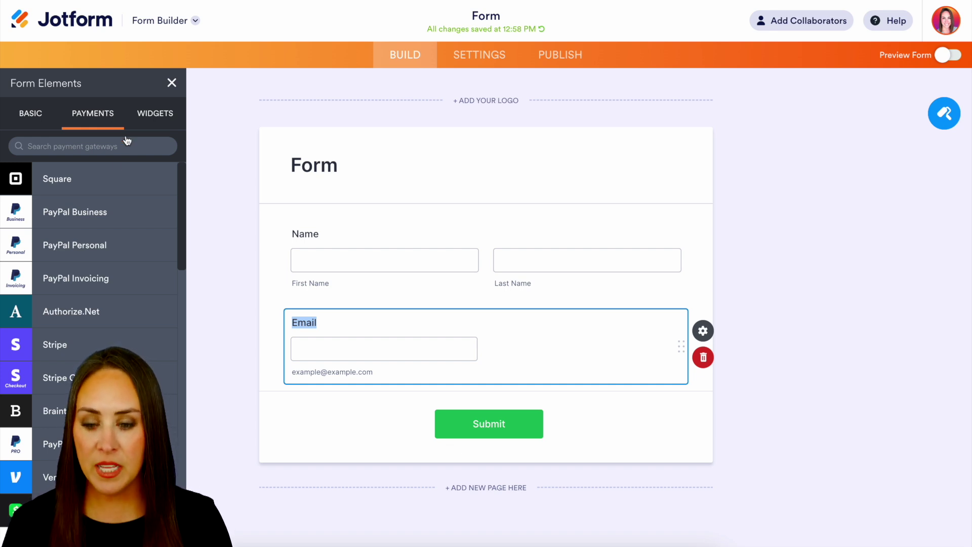
# Add and connect a PayPal Business field, keeping Live Mode and set to Collect Donations.
pyautogui.click(113, 212)
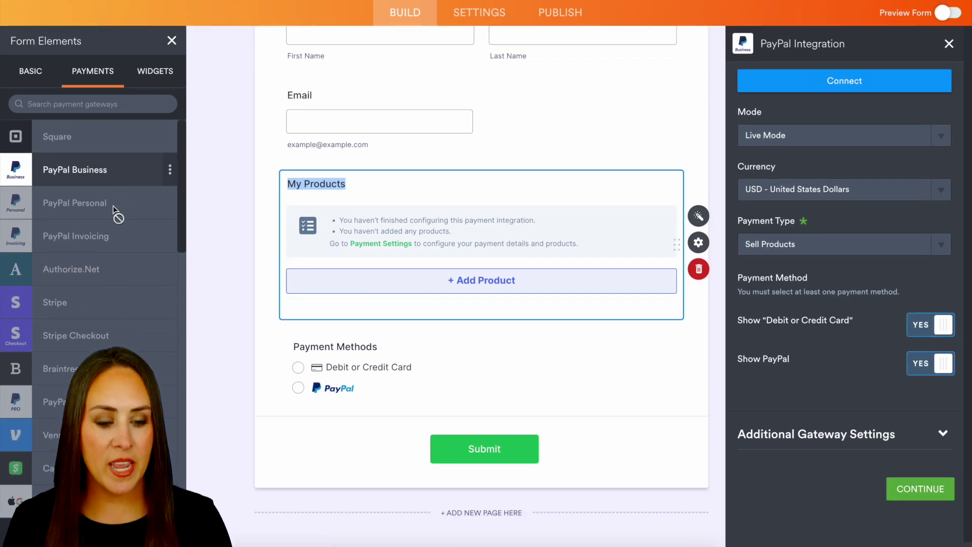
pyautogui.click(861, 87)
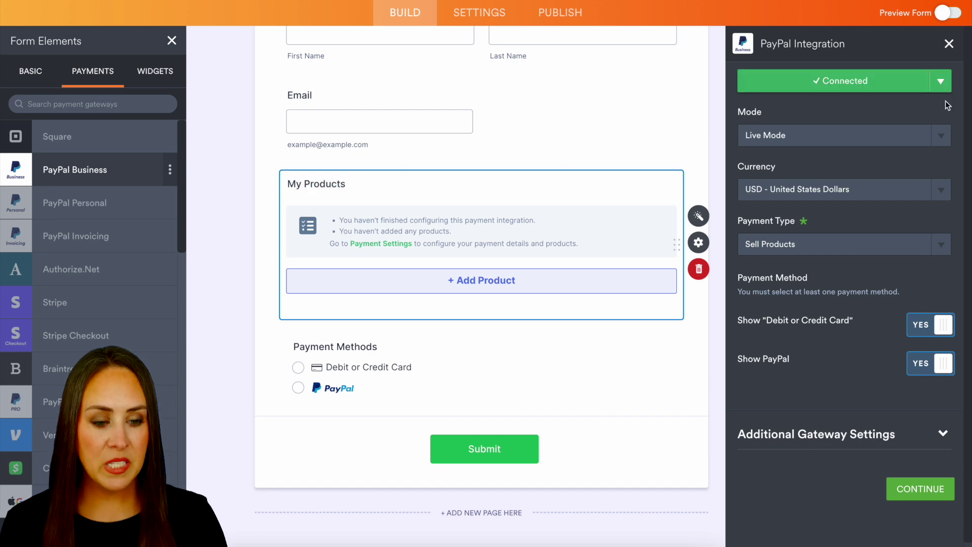
pyautogui.click(937, 139)
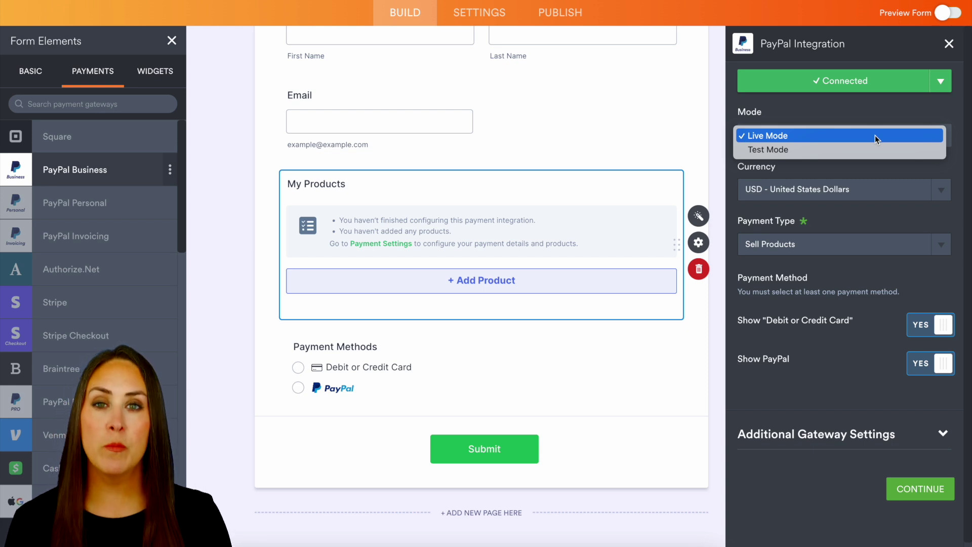
pyautogui.click(875, 175)
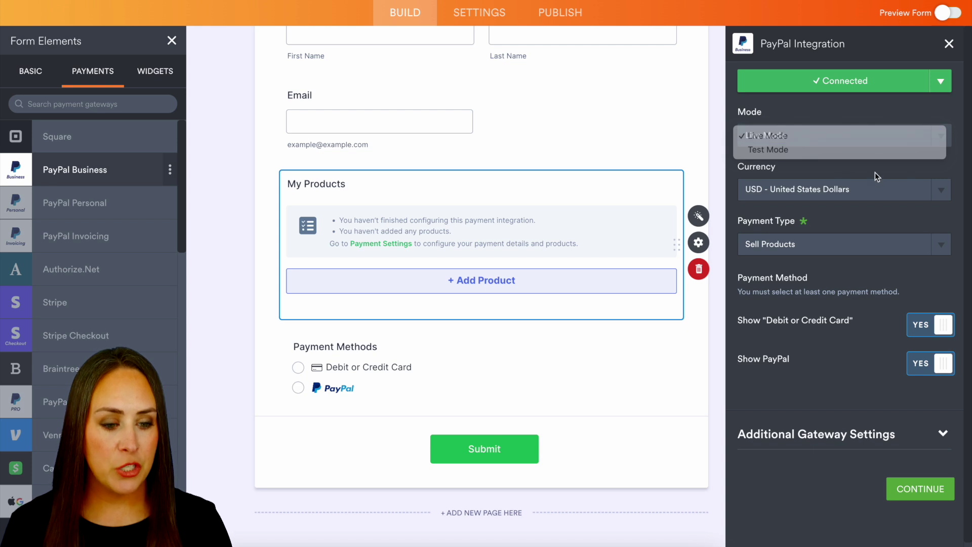
pyautogui.click(941, 245)
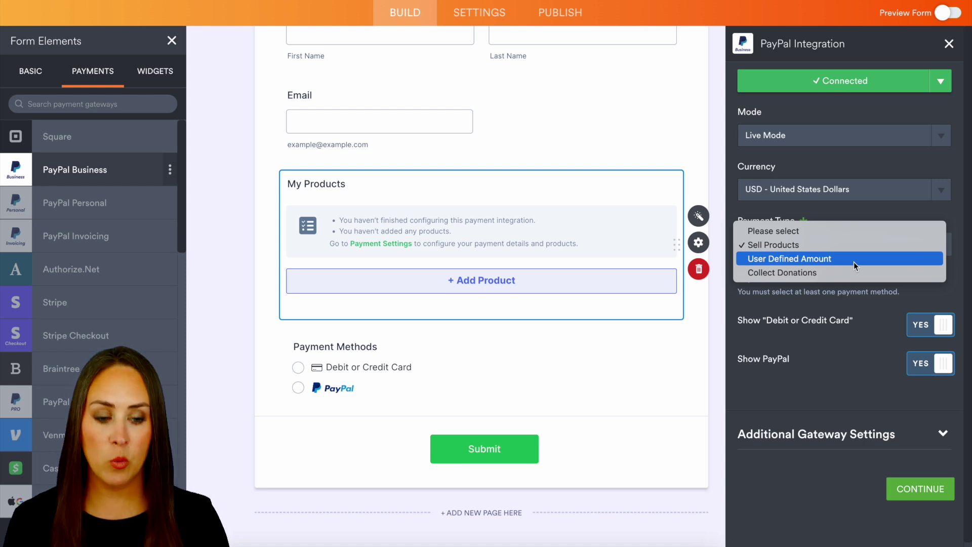
pyautogui.click(825, 274)
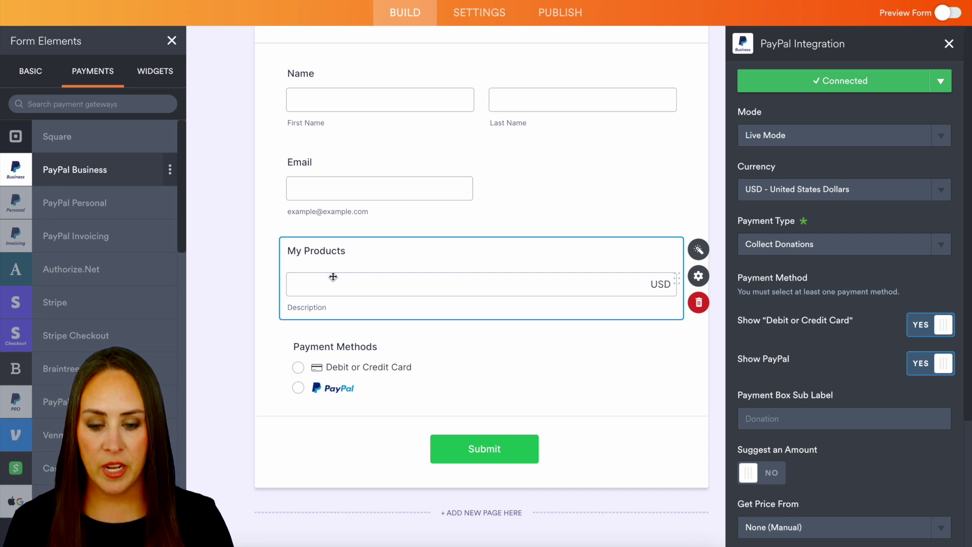
# Rename the payment field label to 'Donation Amount'.
pyautogui.click(307, 247)
pyautogui.write('Donation Amount')
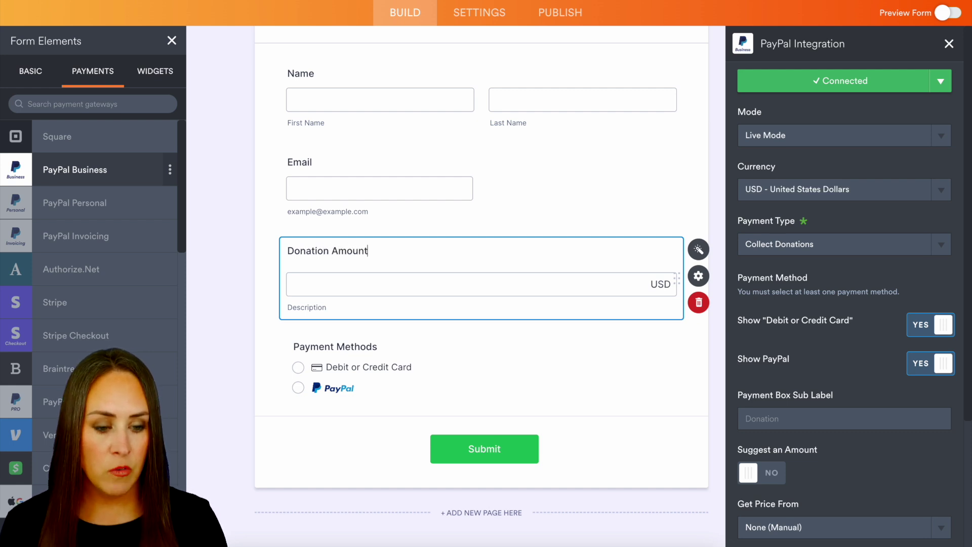
pyautogui.scroll(-3, 895, 268)
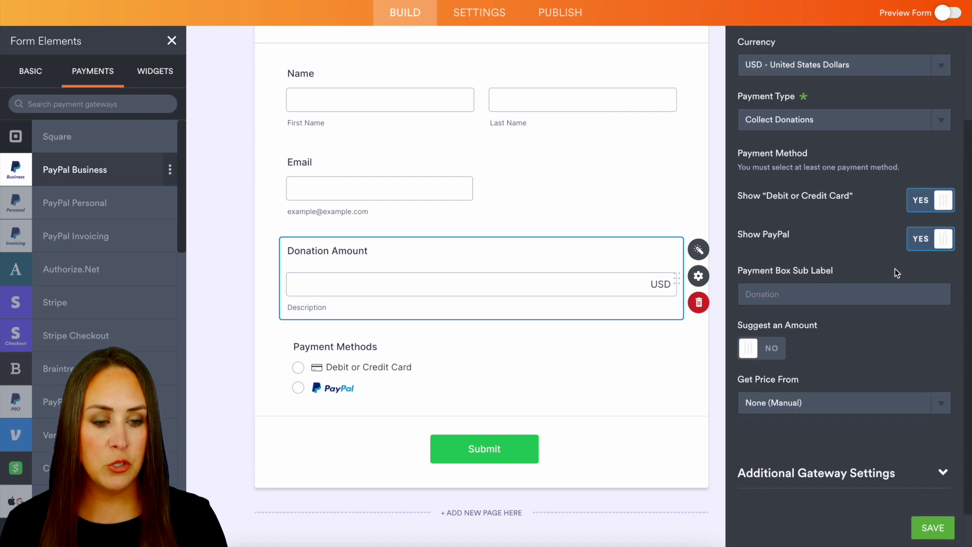
pyautogui.scroll(-1, 896, 272)
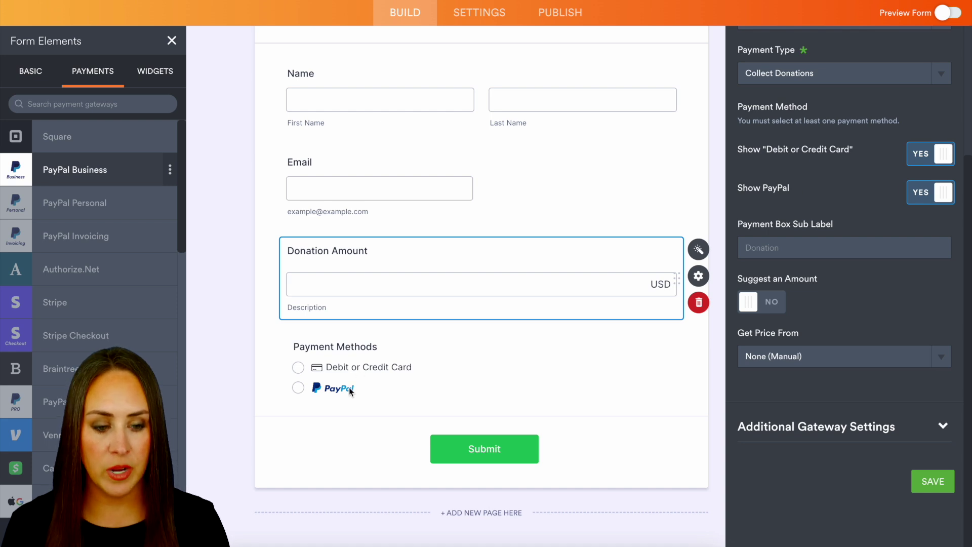
# Review the additional gateway settings, save the PayPal settings, and preview the form.
pyautogui.click(942, 431)
pyautogui.scroll(-8, 895, 380)
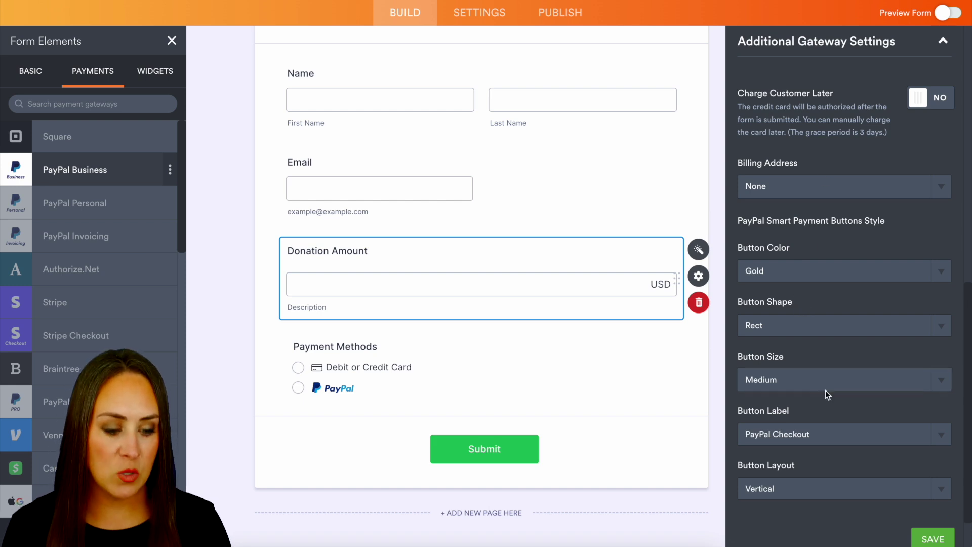
pyautogui.scroll(-1, 841, 391)
pyautogui.click(932, 481)
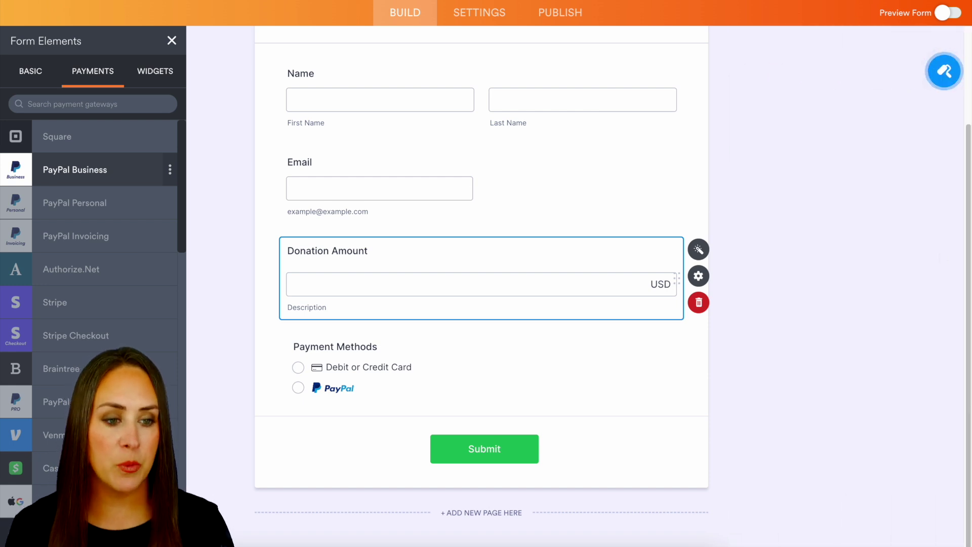
pyautogui.click(950, 14)
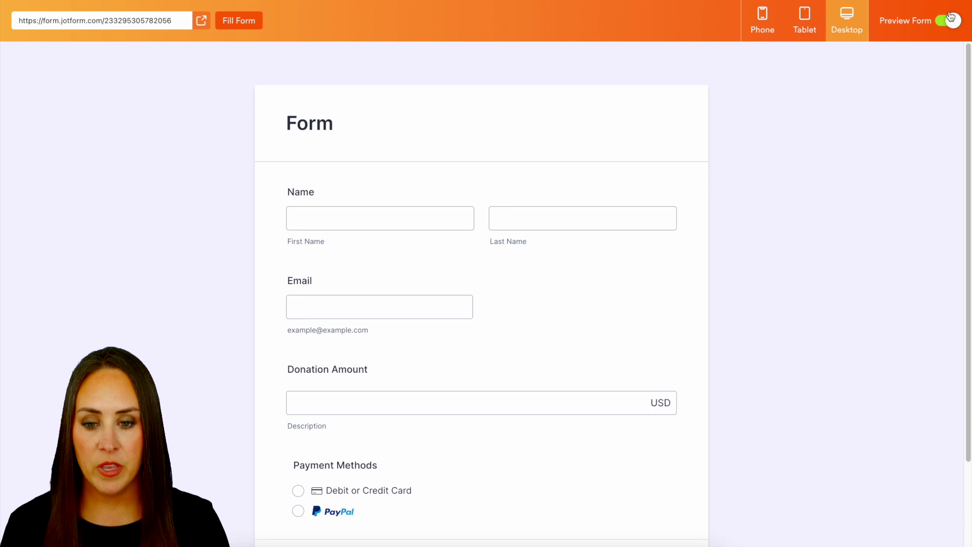
# Auto-fill the preview with sample data and a 123 USD donation, then exit preview.
pyautogui.click(231, 23)
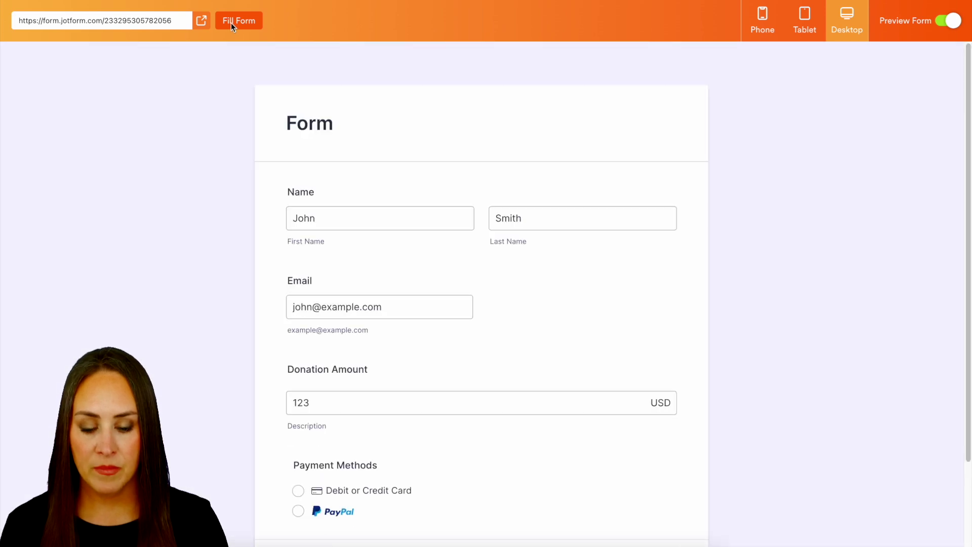
pyautogui.scroll(-3, 367, 273)
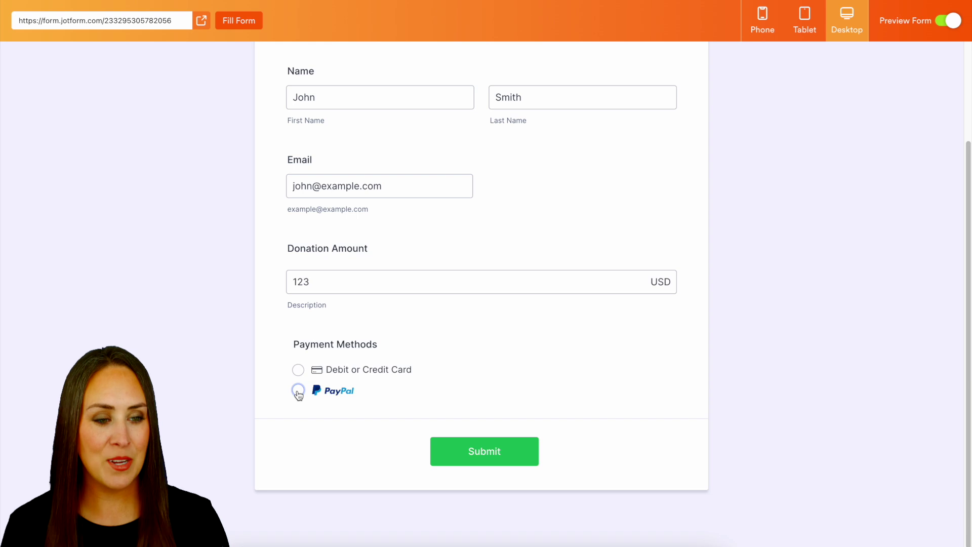
pyautogui.click(948, 20)
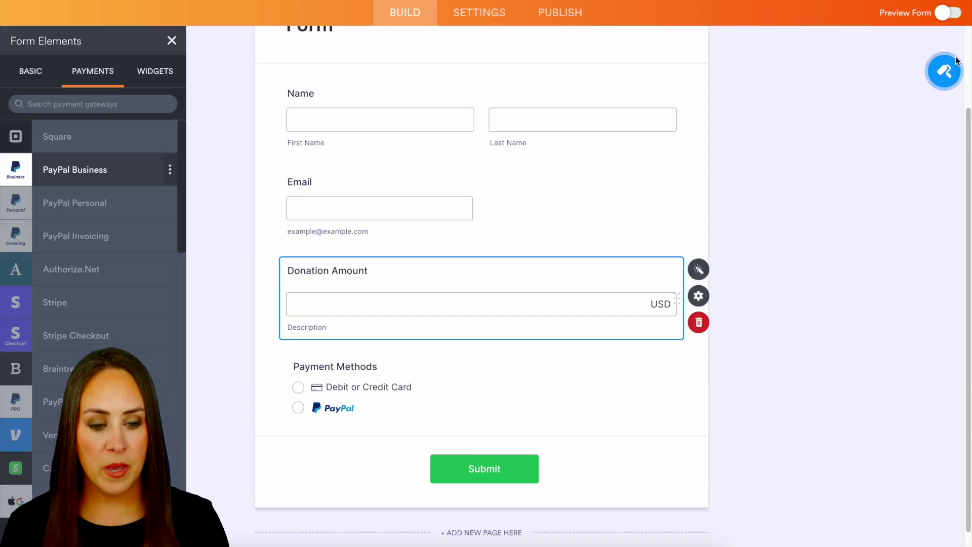
# Replace the PayPal Donation Amount field with an Authorize.Net payment field.
pyautogui.click(703, 329)
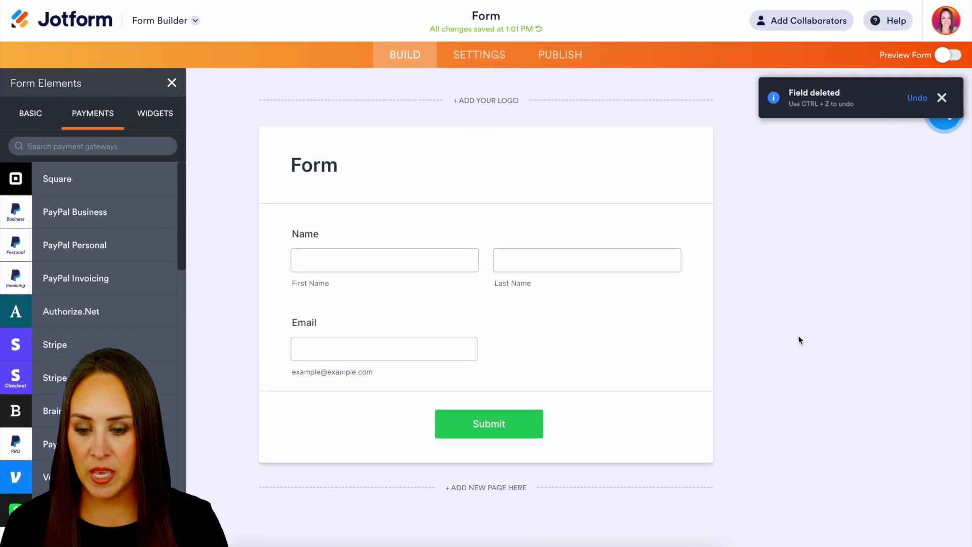
pyautogui.click(72, 311)
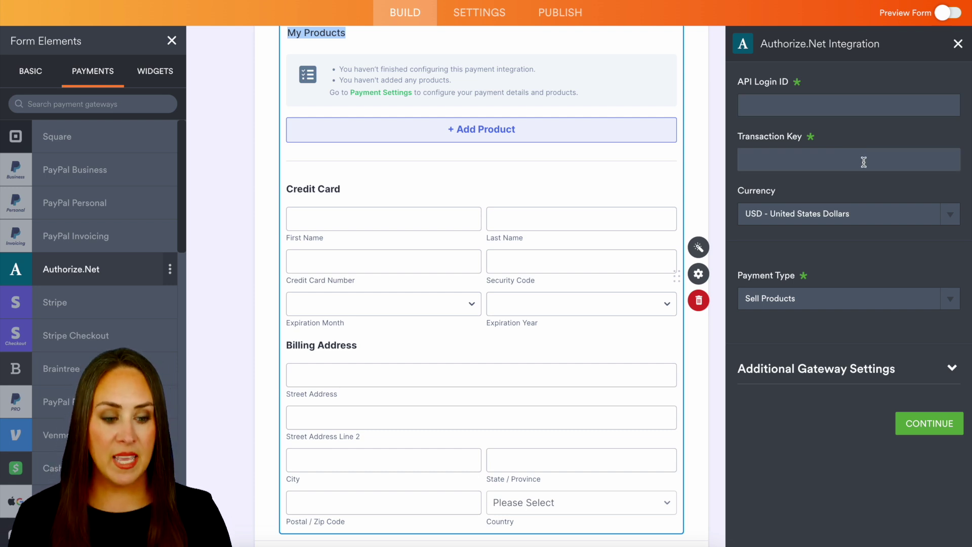
pyautogui.scroll(-2, 685, 369)
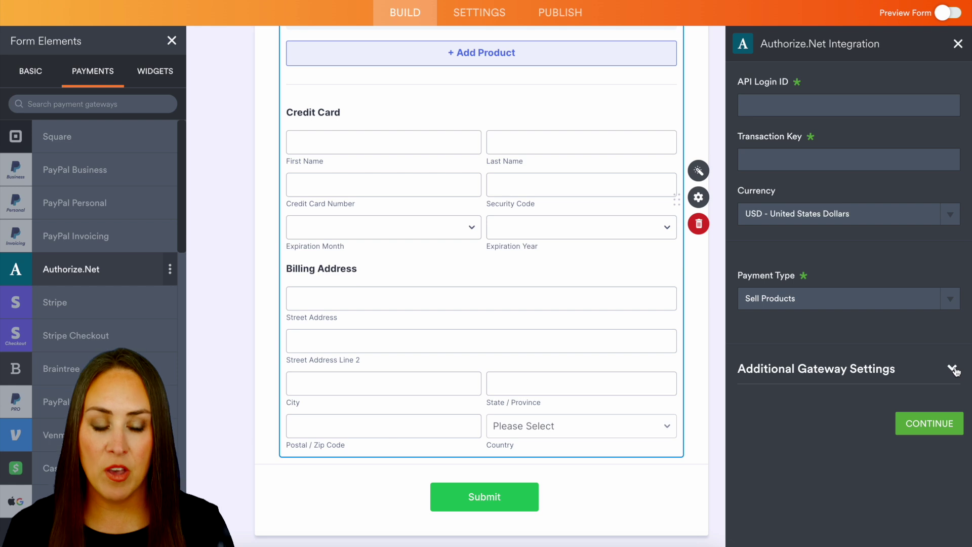
# Review the Authorize.Net additional gateway settings, continue, then delete the Authorize.Net field.
pyautogui.click(952, 368)
pyautogui.scroll(-3, 900, 320)
pyautogui.scroll(-3, 901, 320)
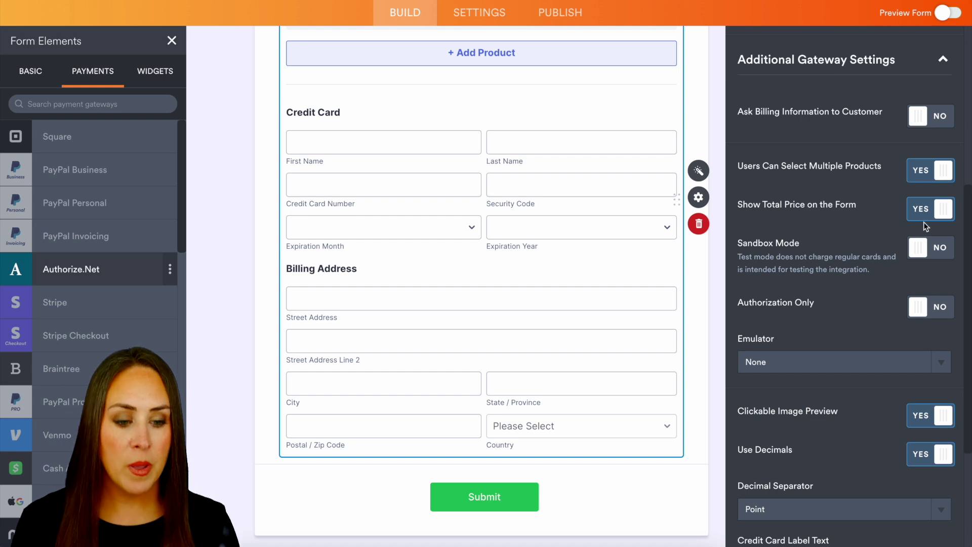
pyautogui.scroll(-3, 838, 306)
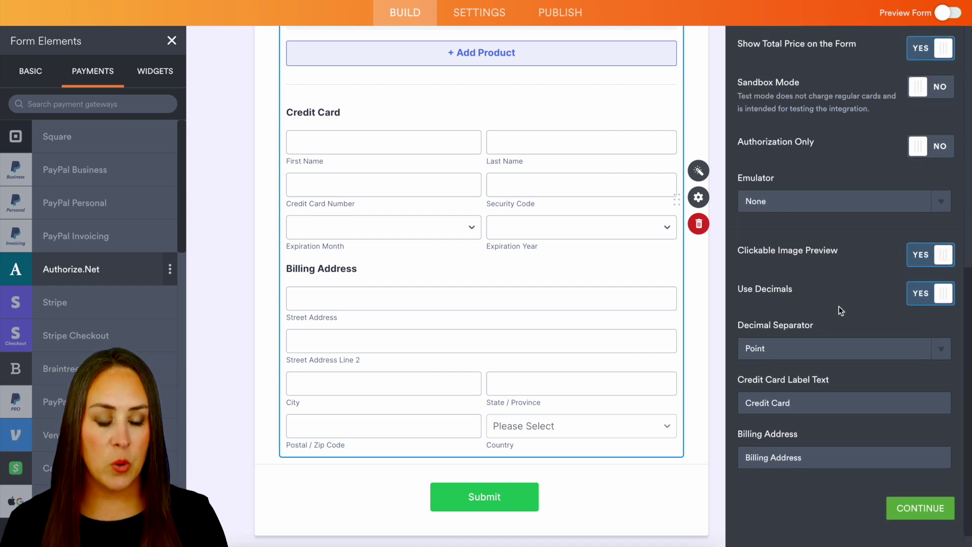
pyautogui.scroll(5, 838, 306)
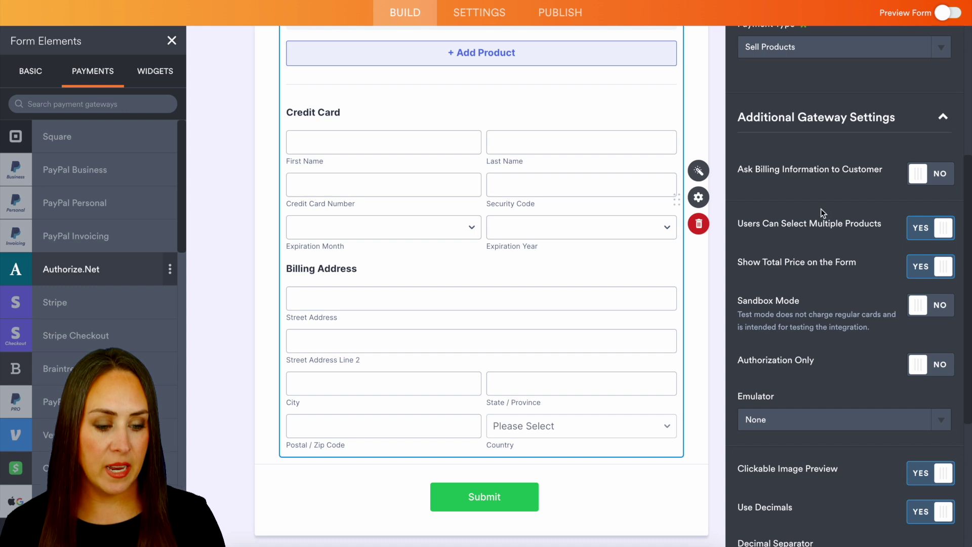
pyautogui.scroll(-3, 879, 292)
pyautogui.scroll(3, 879, 292)
pyautogui.scroll(2, 879, 292)
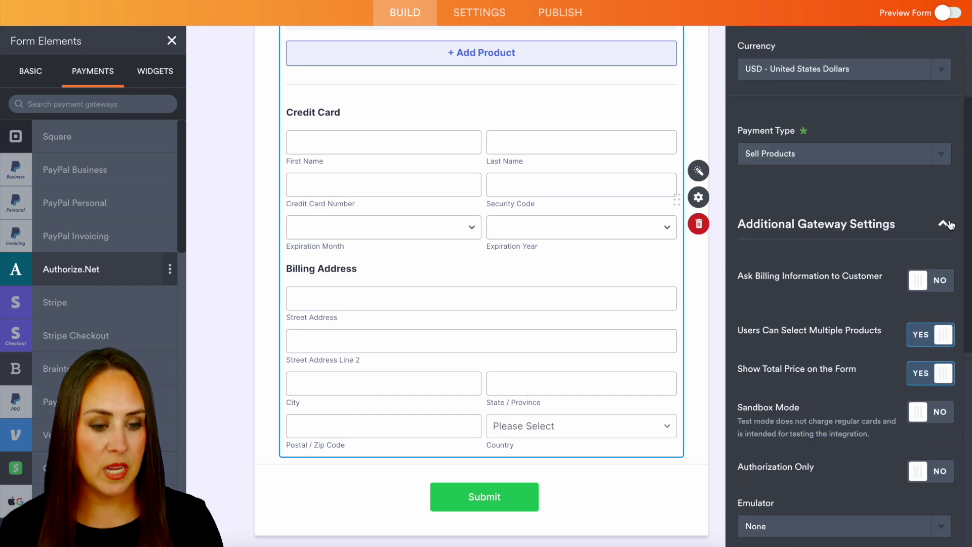
pyautogui.click(879, 224)
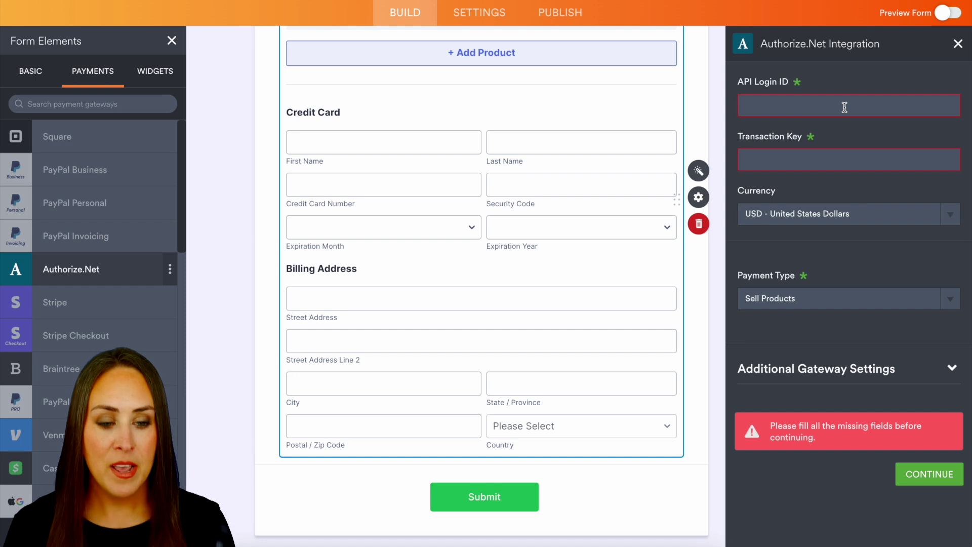
pyautogui.click(701, 223)
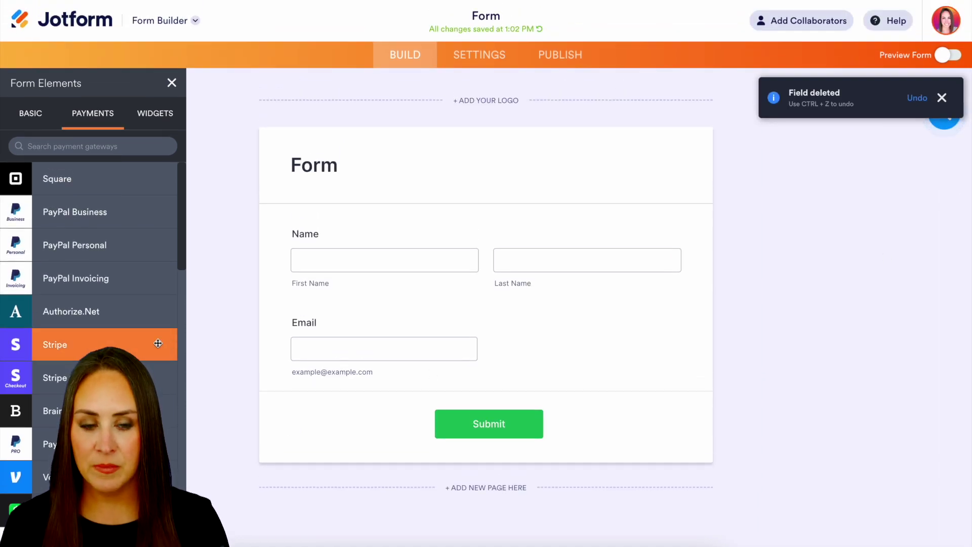
pyautogui.click(158, 344)
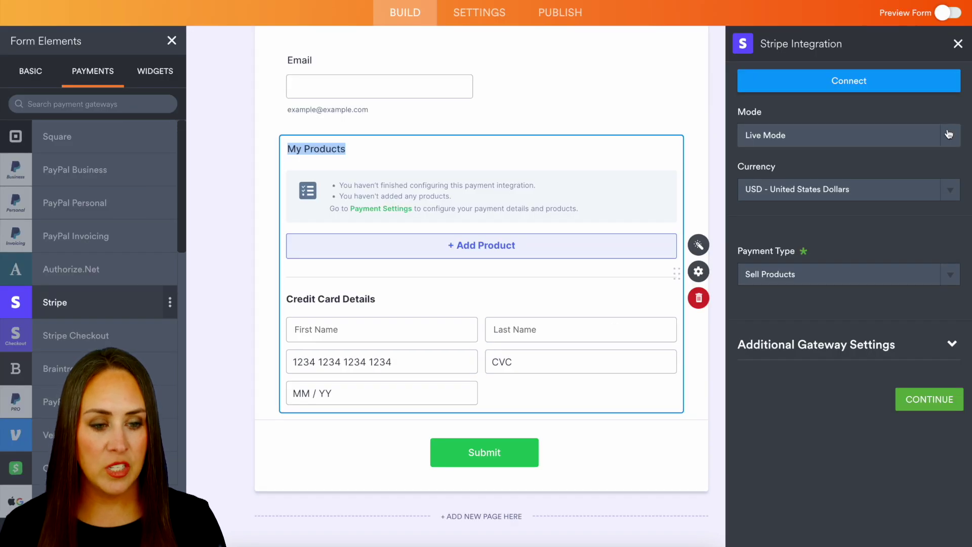
pyautogui.click(830, 138)
pyautogui.click(775, 124)
pyautogui.click(861, 83)
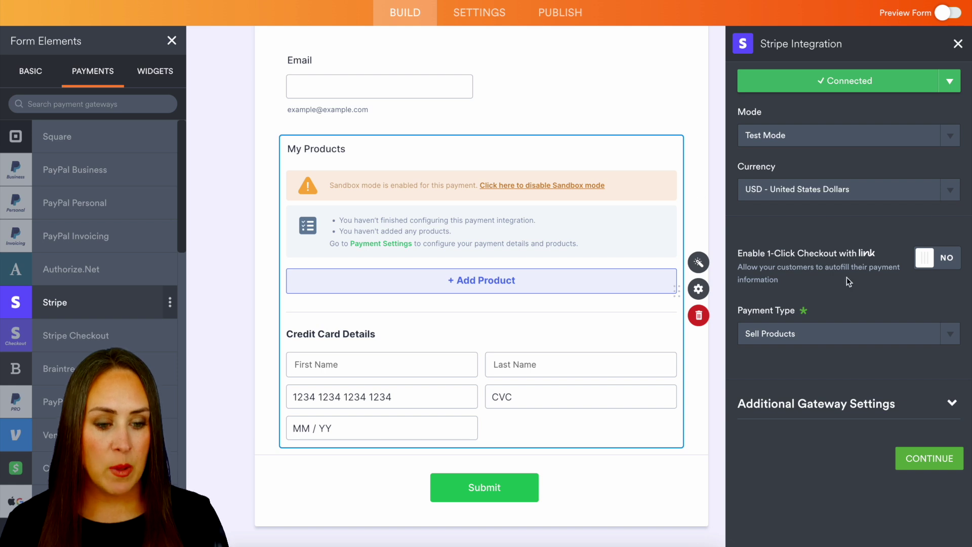
pyautogui.click(929, 270)
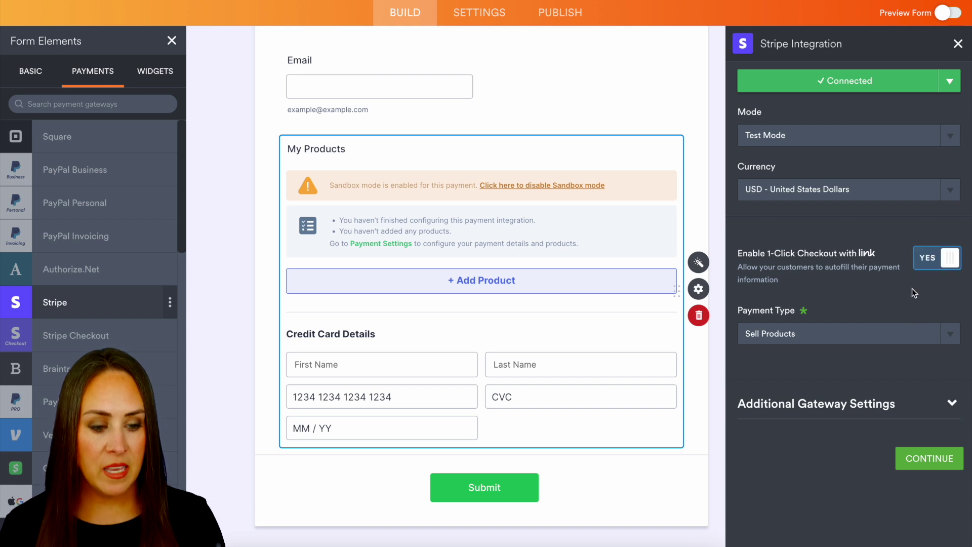
pyautogui.click(912, 336)
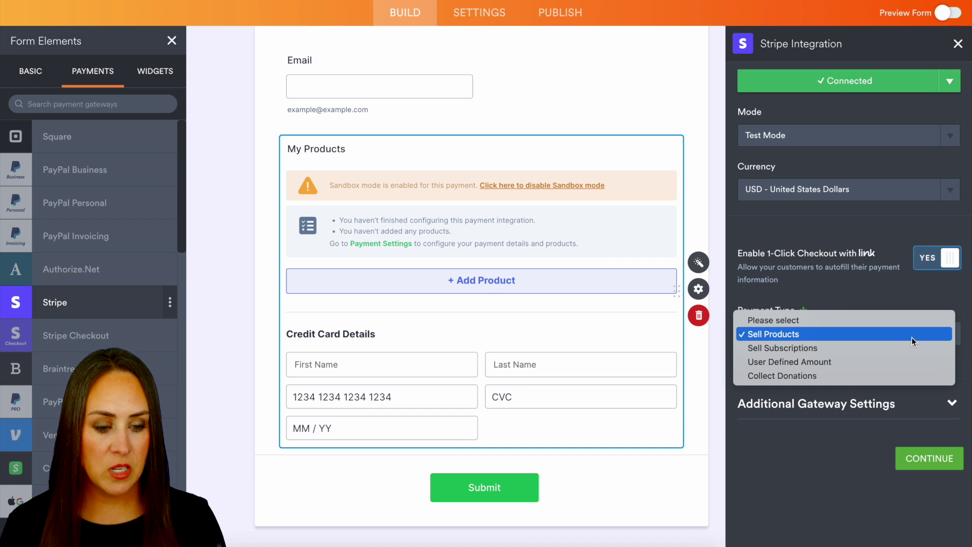
pyautogui.click(803, 376)
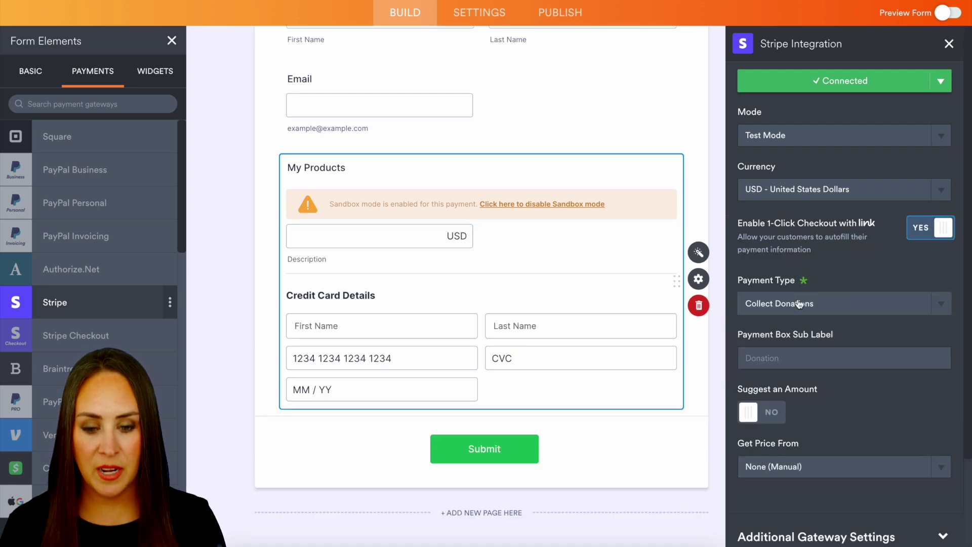
pyautogui.click(315, 171)
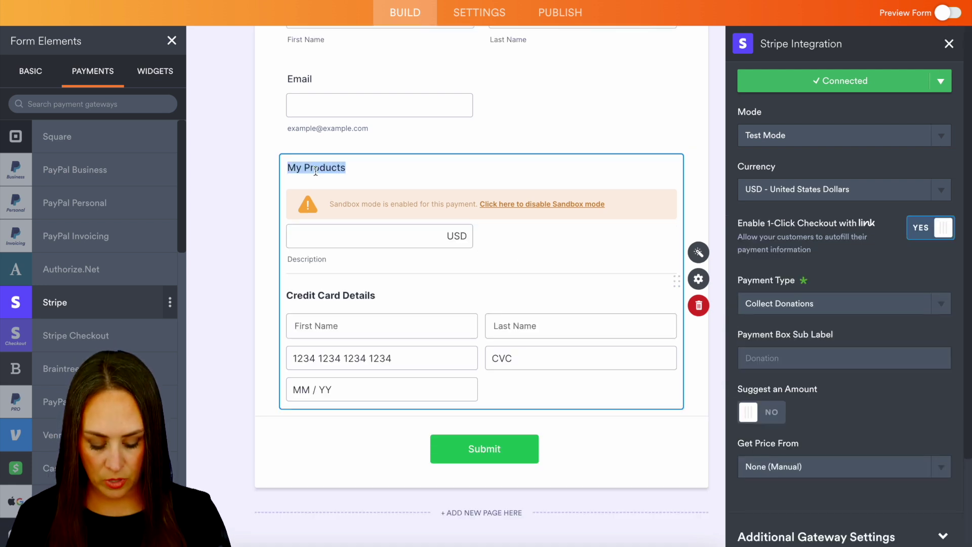
pyautogui.write('Donation')
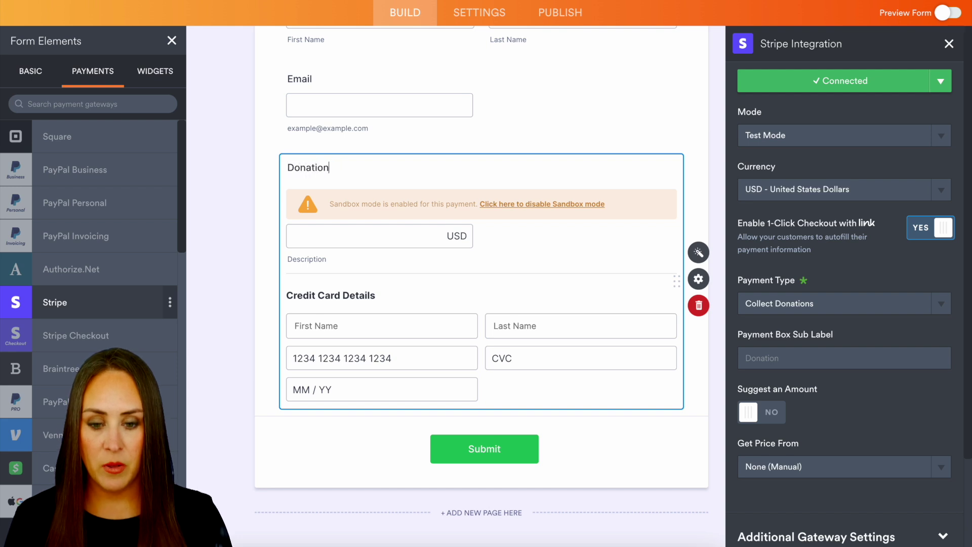
pyautogui.write(' Amount')
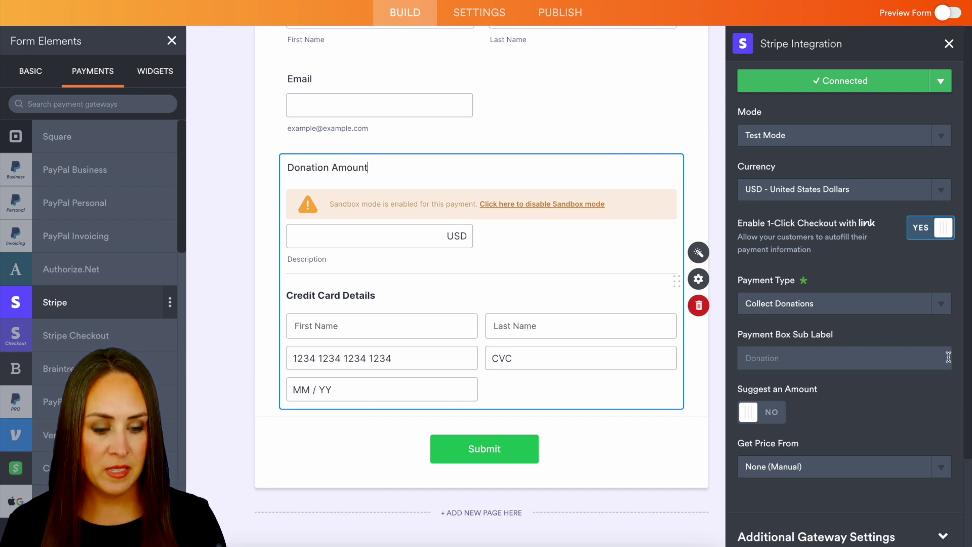
pyautogui.scroll(-1, 919, 403)
pyautogui.scroll(-2, 918, 403)
pyautogui.click(934, 431)
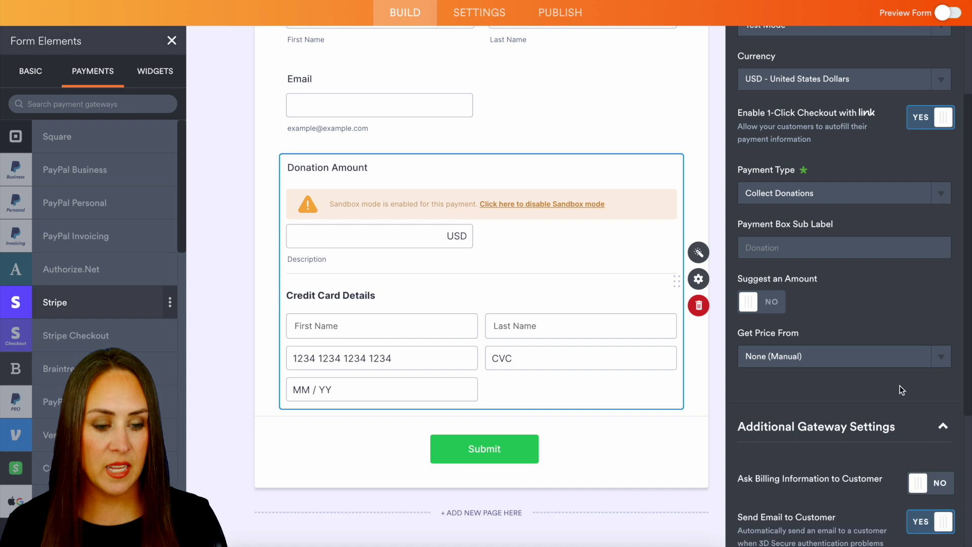
pyautogui.scroll(-4, 901, 390)
pyautogui.click(940, 209)
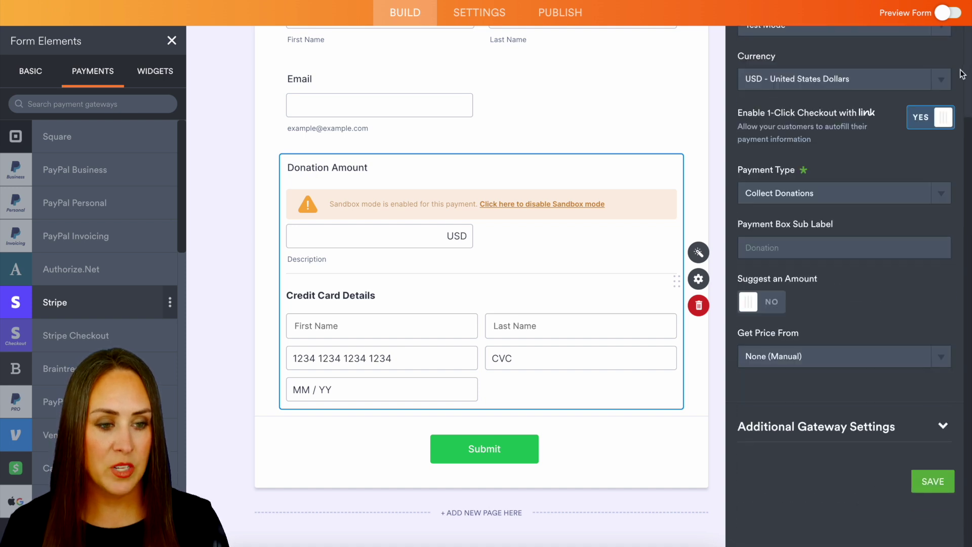
pyautogui.click(947, 12)
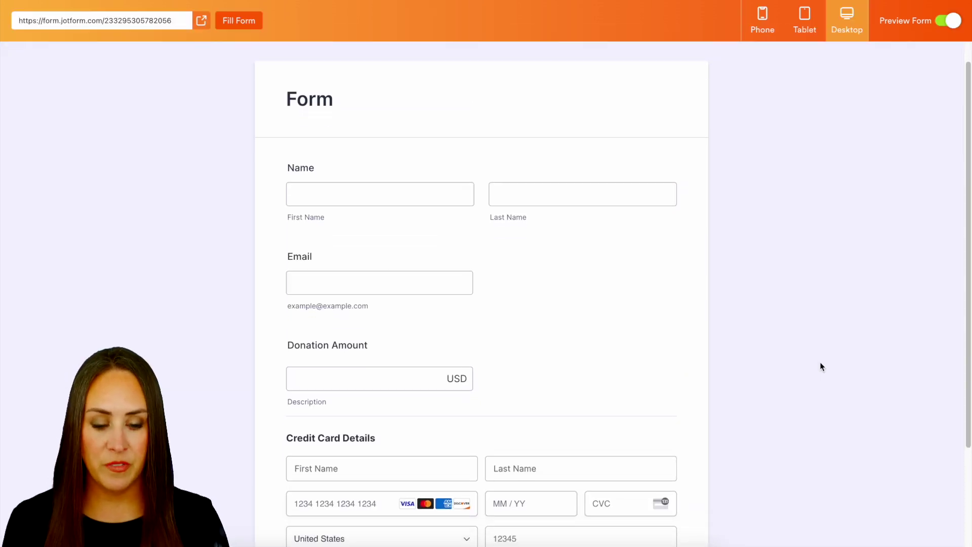
pyautogui.scroll(-3, 821, 365)
pyautogui.click(947, 20)
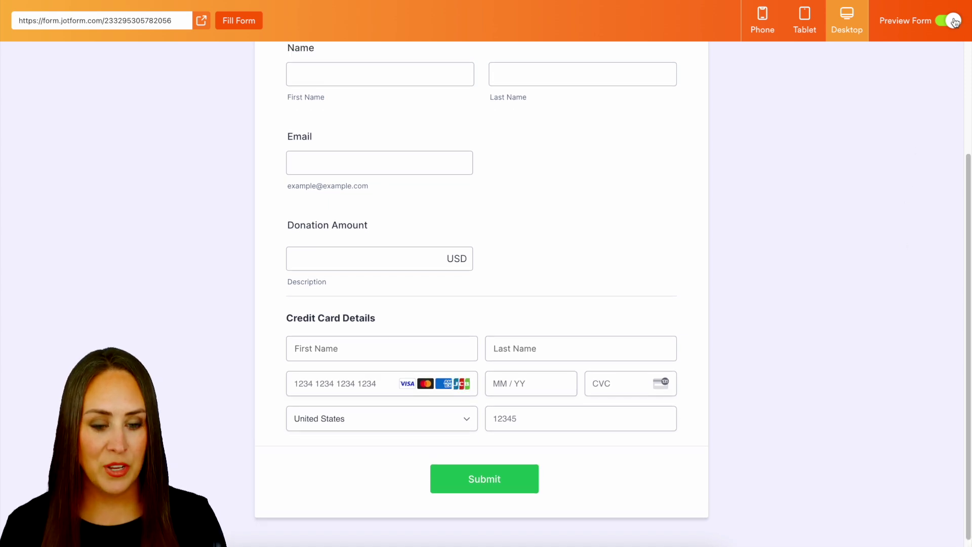
pyautogui.click(699, 325)
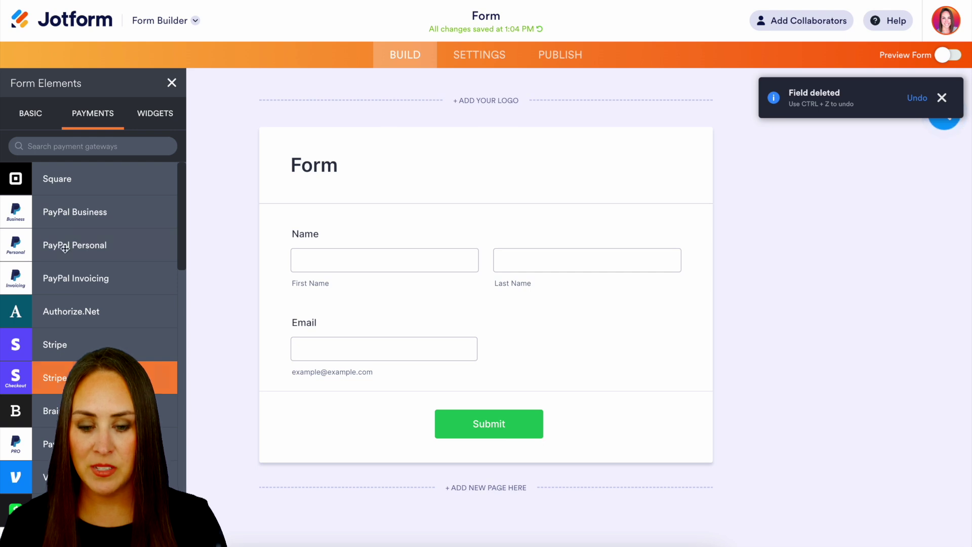
# Add a Square payment field below Email and dismiss the 'Field deleted' notice.
pyautogui.click(64, 180)
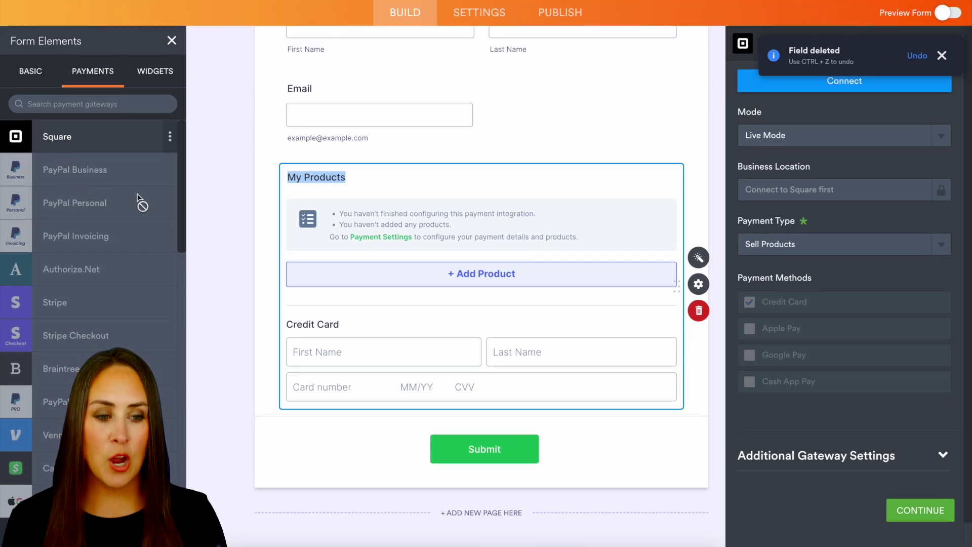
pyautogui.click(944, 59)
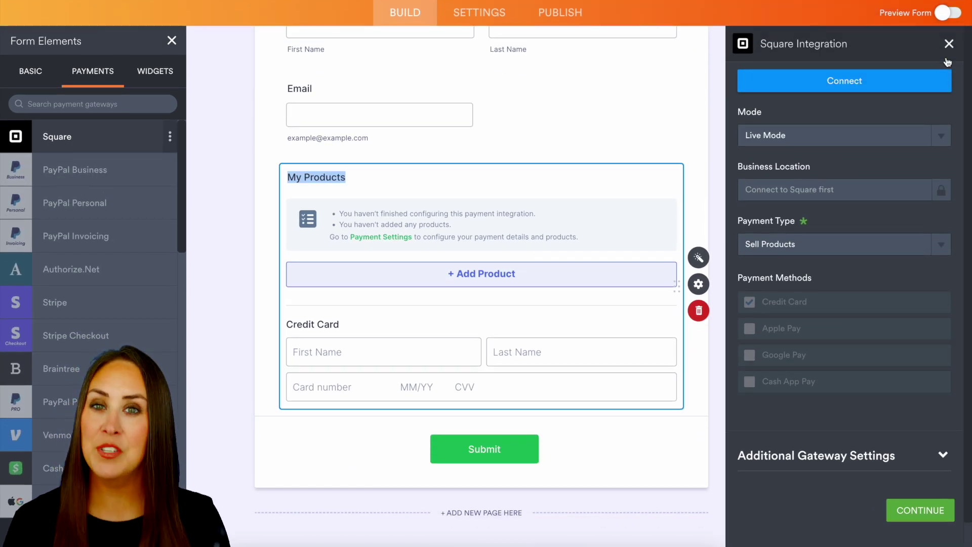